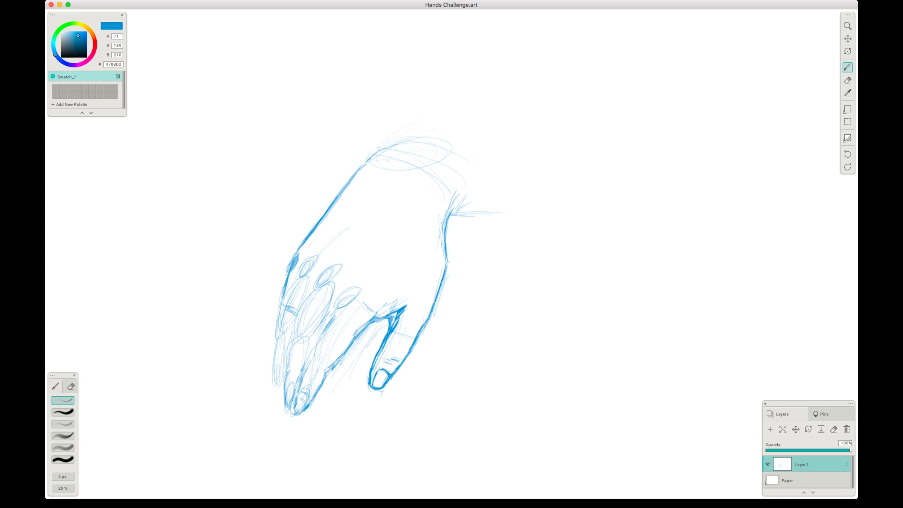
Refine the blue sketch of the index finger, erasing stray lines, darkening its outline and fingertip, and hatching creases at the joint
mouse_move(334, 363)
left_mouse_down()
mouse_move(391, 316)
mouse_move(307, 381)
mouse_move(297, 409)
mouse_move(292, 395)
mouse_move(308, 400)
mouse_move(306, 393)
left_mouse_up()
key("e")
key("b")
left_click_drag(315, 385, 306, 409)
key("e")
key("b")
left_click_drag(318, 348, 330, 355)
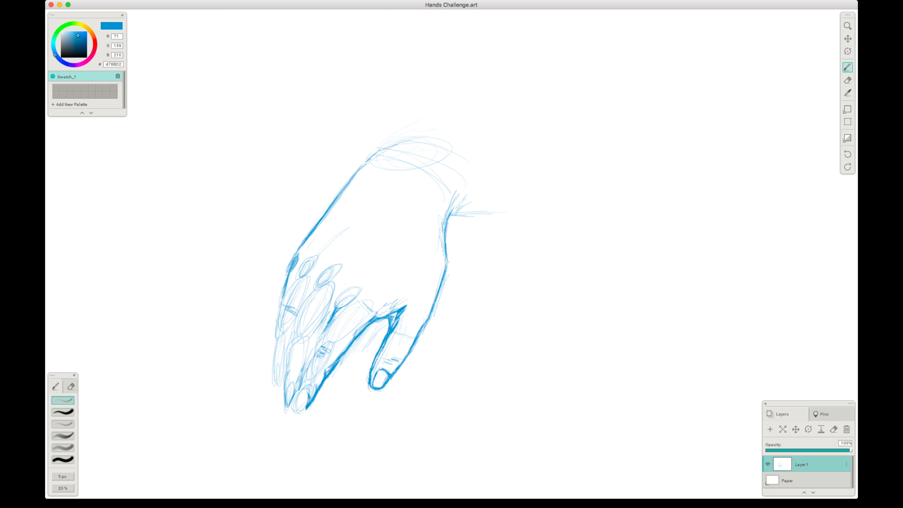
Sketch the middle, ring and little fingers in blue, defining their outer edges, the gaps between them and the fingertips
mouse_move(312, 294)
left_mouse_down()
mouse_move(302, 315)
mouse_move(321, 338)
mouse_move(279, 322)
left_mouse_up()
left_click_drag(302, 265, 276, 356)
left_click_drag(303, 307, 289, 345)
left_click_drag(332, 284, 284, 356)
mouse_move(312, 329)
left_mouse_down()
mouse_move(277, 406)
mouse_move(290, 365)
mouse_move(287, 374)
left_mouse_up()
key("e")
key("b")
left_click_drag(282, 333, 276, 377)
left_click_drag(327, 313, 302, 379)
left_click_drag(306, 327, 276, 378)
left_click_drag(299, 391, 294, 415)
Add a new layer for inking, save the blue in the Swatch_1 palette and switch the colour to black
left_click(770, 429)
left_click(56, 87)
left_click(61, 57)
left_click_drag(163, 316, 135, 360)
key("e")
left_click_drag(162, 318, 137, 357)
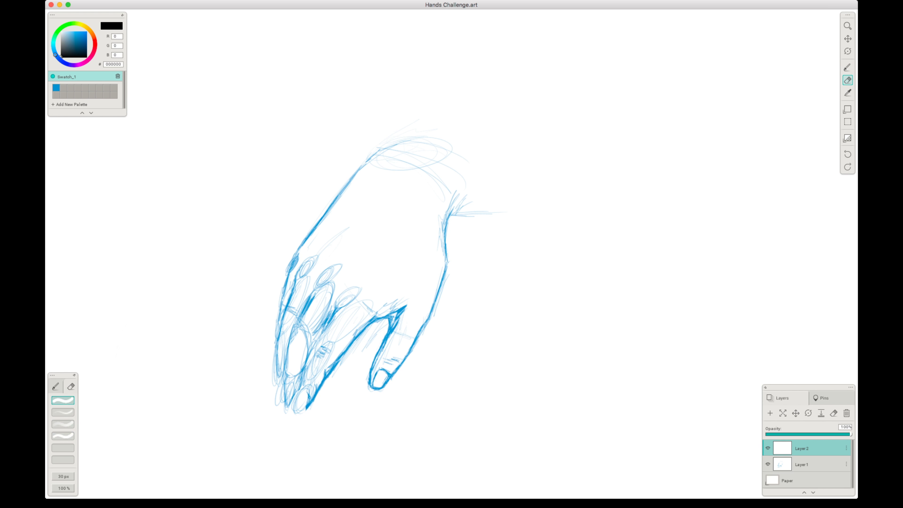
Ink the back of the hand and the thumb-side wrist contour in black over the blue sketch
key("b")
left_click_drag(298, 250, 319, 222)
left_click_drag(434, 302, 451, 213)
mouse_move(313, 230)
left_mouse_down()
mouse_move(357, 169)
mouse_move(397, 144)
left_mouse_up()
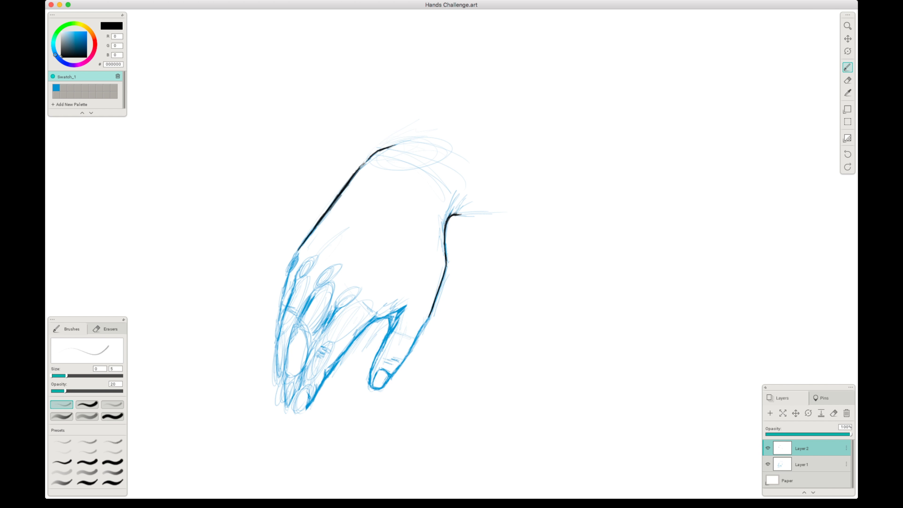
Ink the outer edge of the little-finger side, the thumb and the index finger's lower contour in black
left_click_drag(295, 254, 276, 352)
mouse_move(369, 387)
left_mouse_down()
mouse_move(388, 316)
mouse_move(338, 359)
left_mouse_up()
left_click_drag(391, 377, 431, 314)
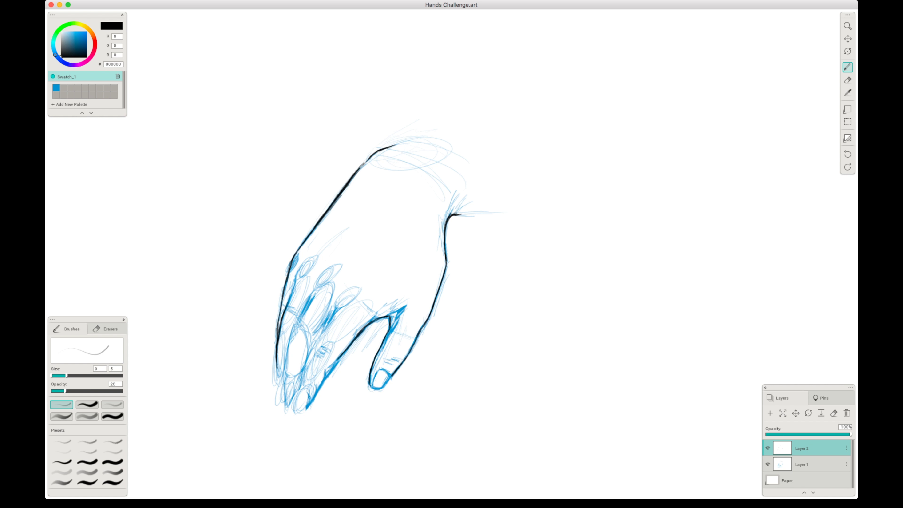
left_click_drag(350, 342, 314, 398)
left_click_drag(348, 344, 340, 355)
Ink the inner edges separating the fingers and the outermost fingertip in black
left_click_drag(296, 276, 287, 304)
mouse_move(298, 254)
left_mouse_down()
mouse_move(288, 302)
mouse_move(317, 342)
left_mouse_up()
left_click_drag(293, 332, 283, 375)
left_click_drag(303, 307, 297, 321)
left_click_drag(278, 355, 281, 379)
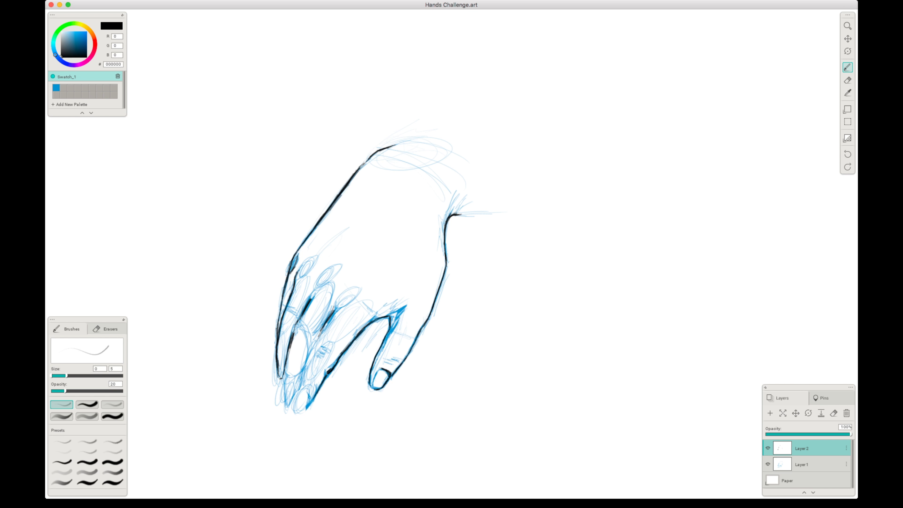
Ink the ring band, knuckle creases, remaining finger edges and fingernails, undoing the last stray fingertip stroke
left_click_drag(288, 322, 284, 331)
left_click_drag(287, 308, 299, 316)
left_click_drag(329, 241, 307, 259)
left_click_drag(287, 364, 282, 387)
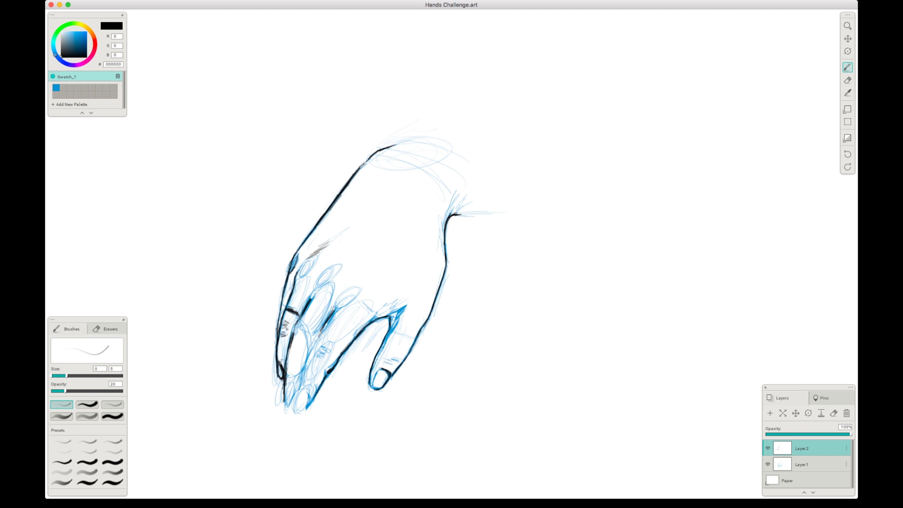
mouse_move(315, 341)
left_mouse_down()
mouse_move(287, 402)
mouse_move(310, 404)
mouse_move(300, 389)
mouse_move(287, 406)
left_mouse_up()
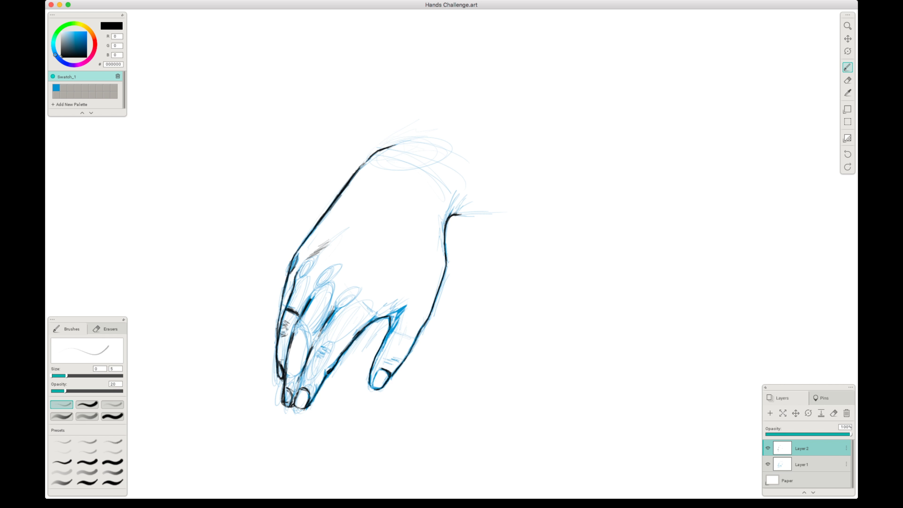
left_click_drag(363, 294, 340, 311)
left_click_drag(302, 367, 295, 402)
key("super+z")
Lower Layer1's opacity to 65%, and on Layer2 hatch the web of the thumb and outline the thumbnail
left_click(802, 464)
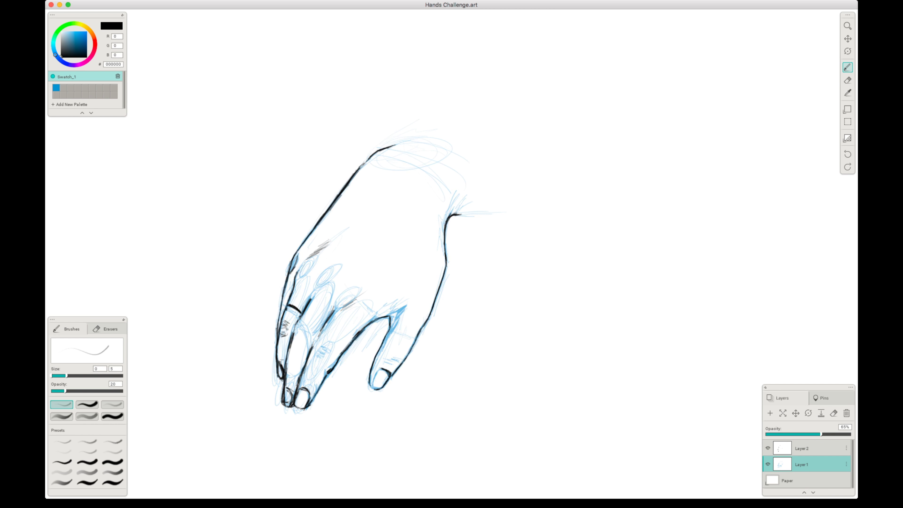
left_click(802, 448)
mouse_move(405, 306)
left_mouse_down()
mouse_move(391, 325)
mouse_move(391, 359)
left_mouse_up()
left_click_drag(379, 368, 374, 388)
left_click_drag(379, 368, 373, 389)
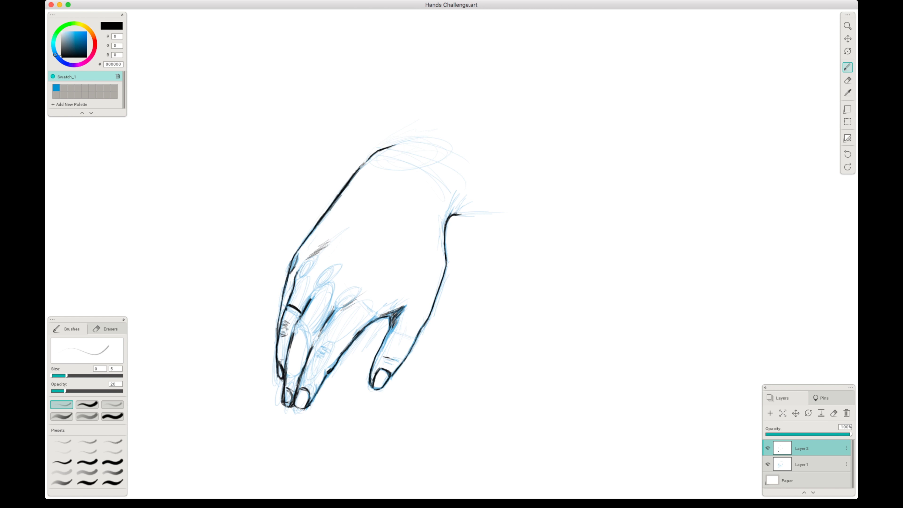
Add a new layer beneath Layer2 and shade the web of the thumb with the soft 40 px brush
left_click(87, 404)
left_click(112, 404)
left_click(770, 413)
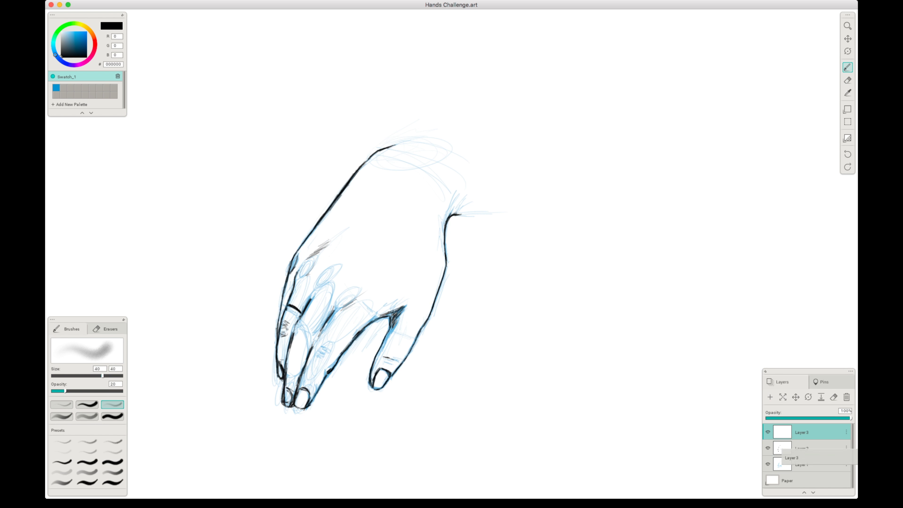
mouse_move(401, 301)
left_mouse_down()
mouse_move(380, 318)
mouse_move(389, 336)
left_mouse_up()
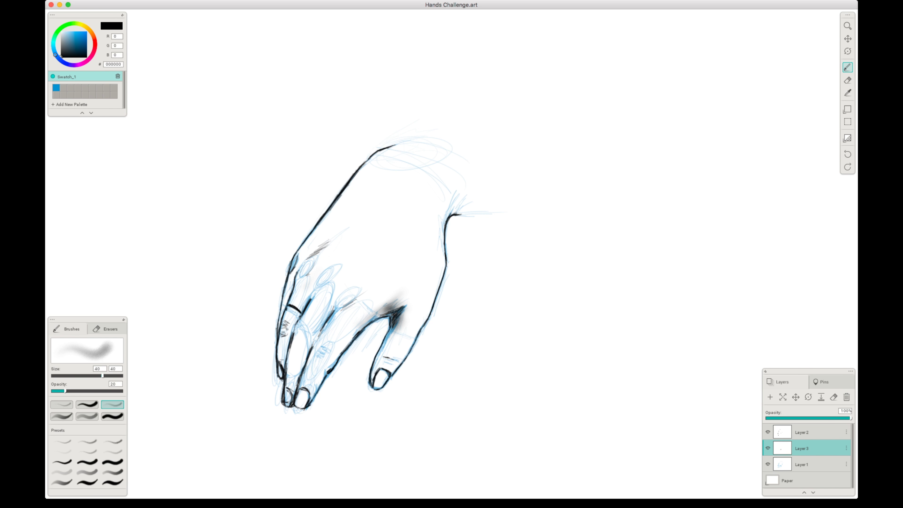
Shade softly along the gaps between the fingers and between the knuckles
left_click_drag(309, 347, 295, 398)
left_click_drag(336, 299, 290, 404)
left_click_drag(321, 275, 309, 302)
left_click_drag(369, 287, 330, 323)
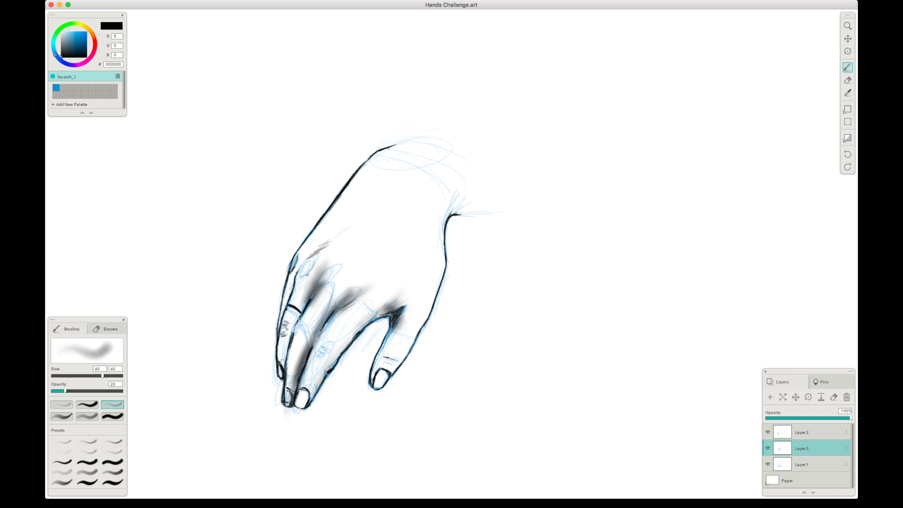
Shade softly along the back of the hand, the wrist, above the thumb web and beside the thumb
left_click_drag(334, 213, 288, 285)
left_click_drag(423, 287, 352, 338)
left_click_drag(483, 204, 432, 242)
left_click_drag(391, 168, 295, 263)
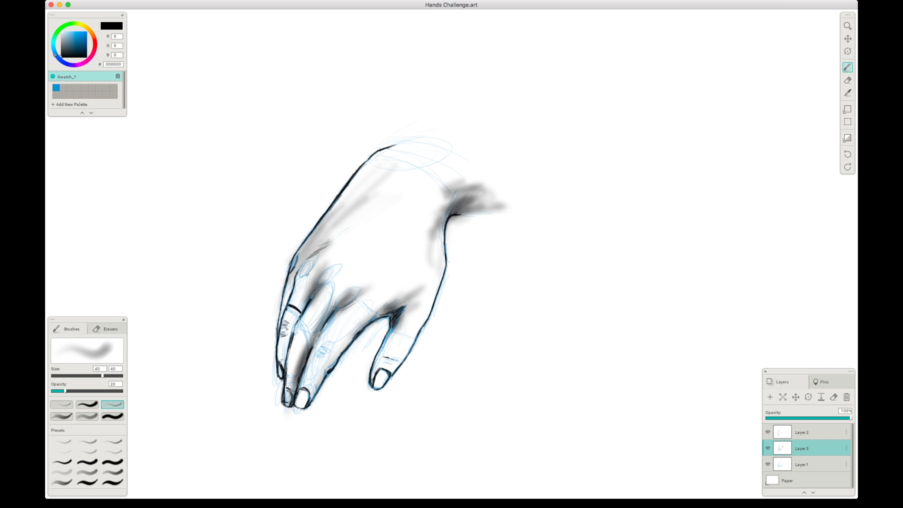
left_click_drag(403, 313, 366, 395)
key("e")
Hatch the knuckle gaps and finger joints on Layer3 with the 5 px pencil brush
key("b")
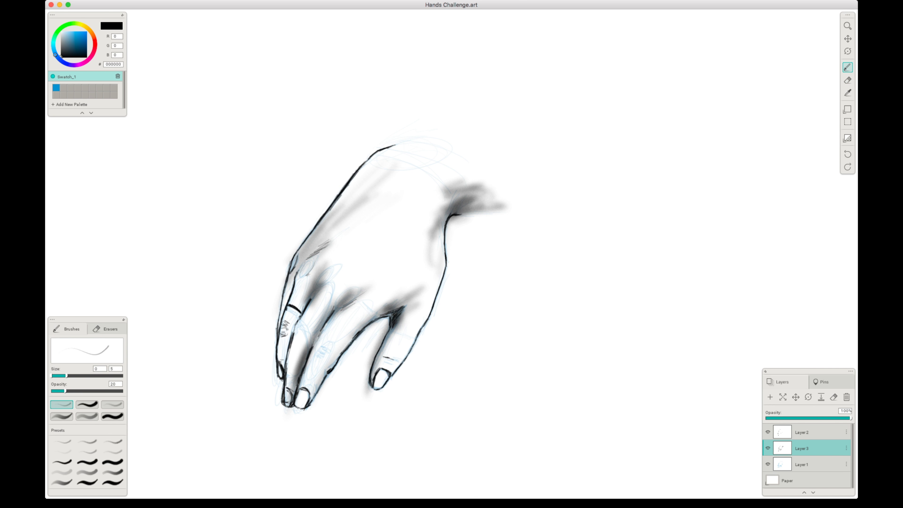
mouse_move(277, 341)
left_mouse_down()
mouse_move(281, 295)
mouse_move(336, 201)
left_mouse_up()
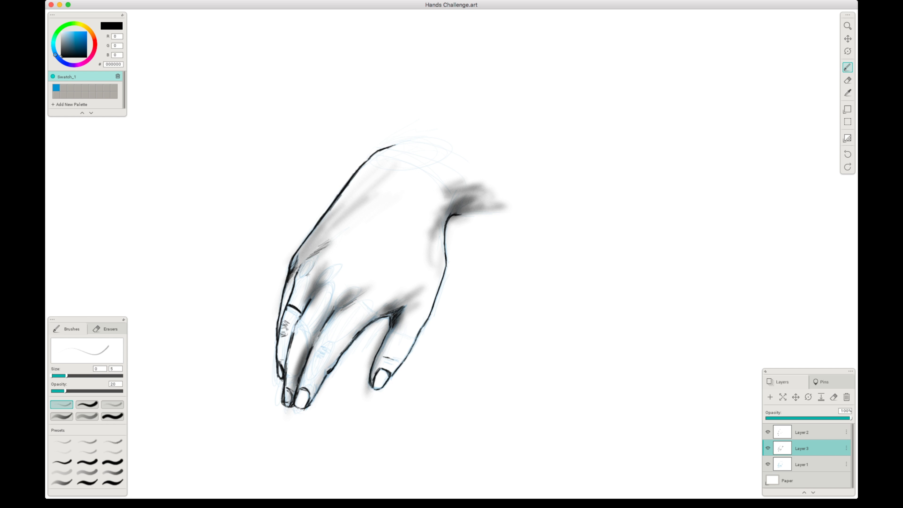
left_click_drag(309, 306, 344, 267)
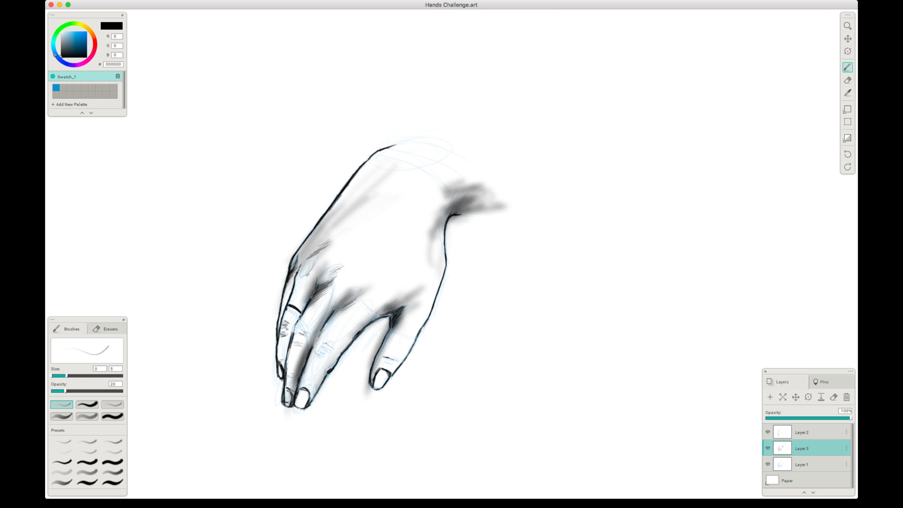
left_click_drag(318, 332, 360, 292)
left_click_drag(314, 356, 325, 322)
left_click_drag(330, 370, 379, 318)
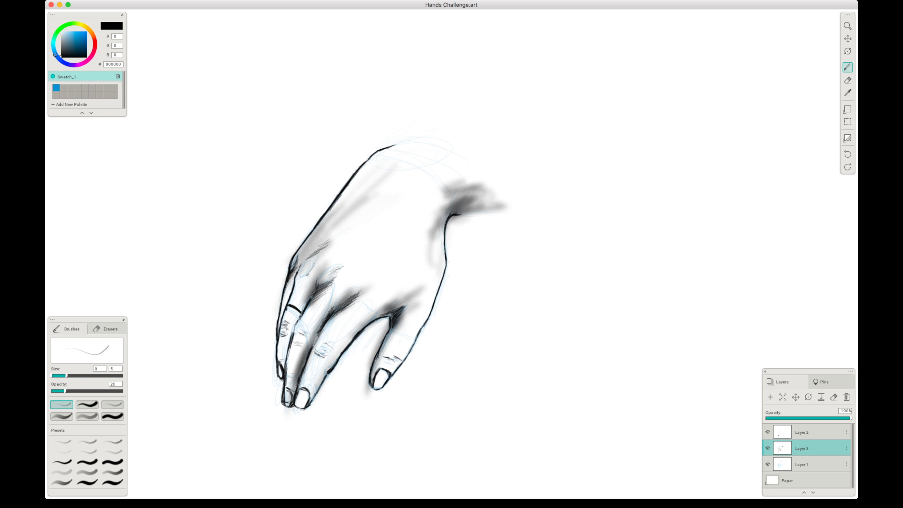
left_click_drag(333, 316, 365, 293)
On Layer2, strengthen the outline of the thumb tip and nail and add crease lines at the thumb joint
scroll(307, 371, "up", 5)
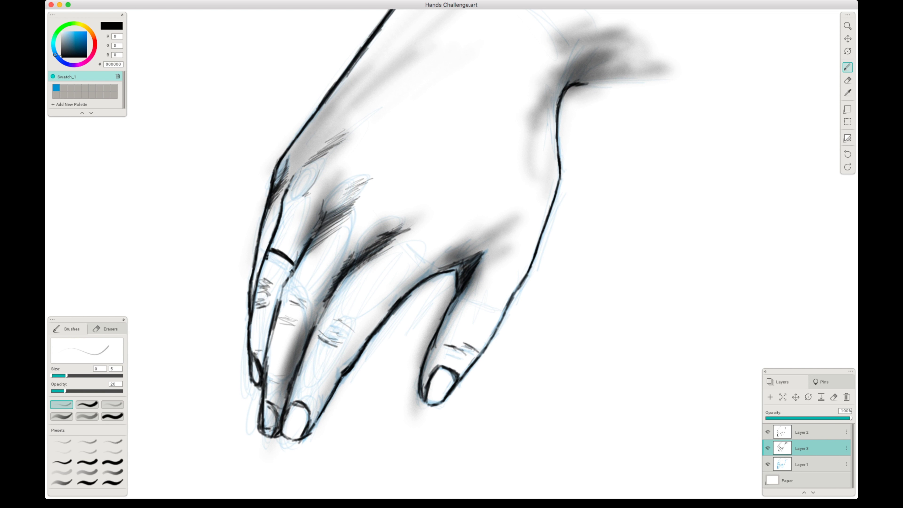
key("e")
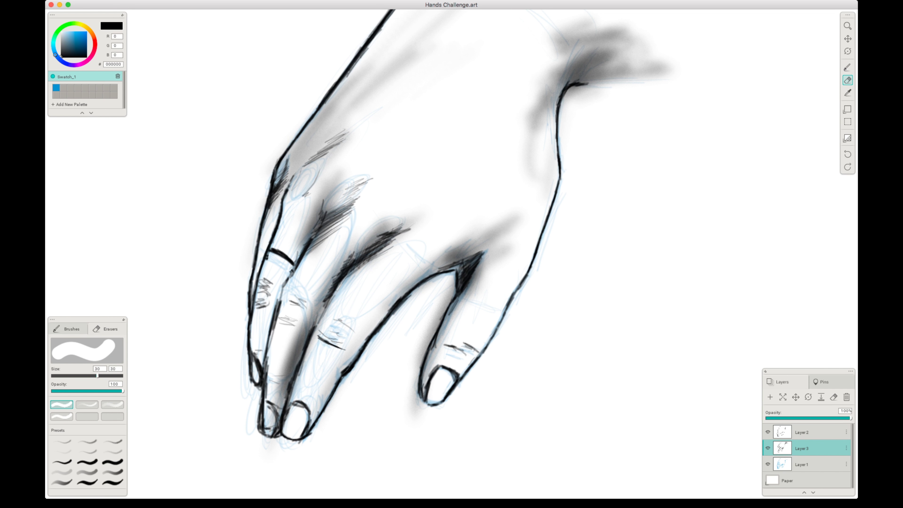
left_click(815, 431)
key("b")
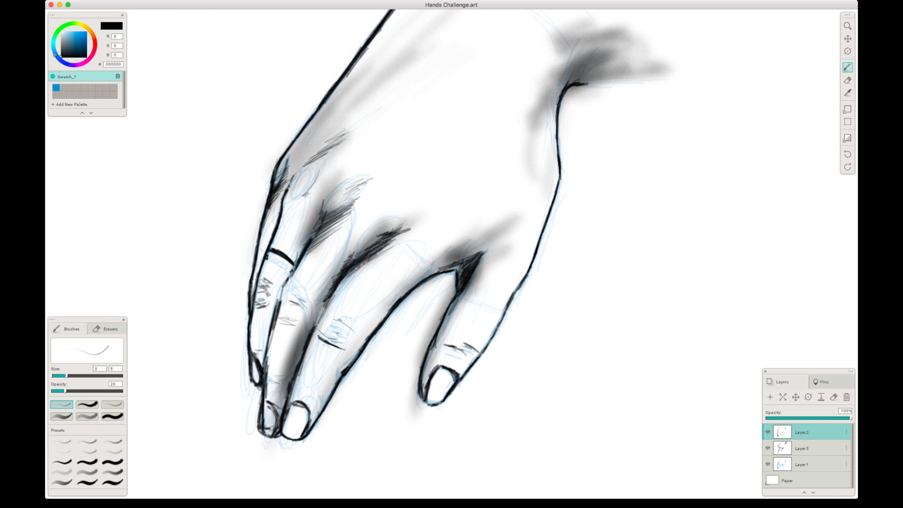
left_click_drag(422, 371, 423, 401)
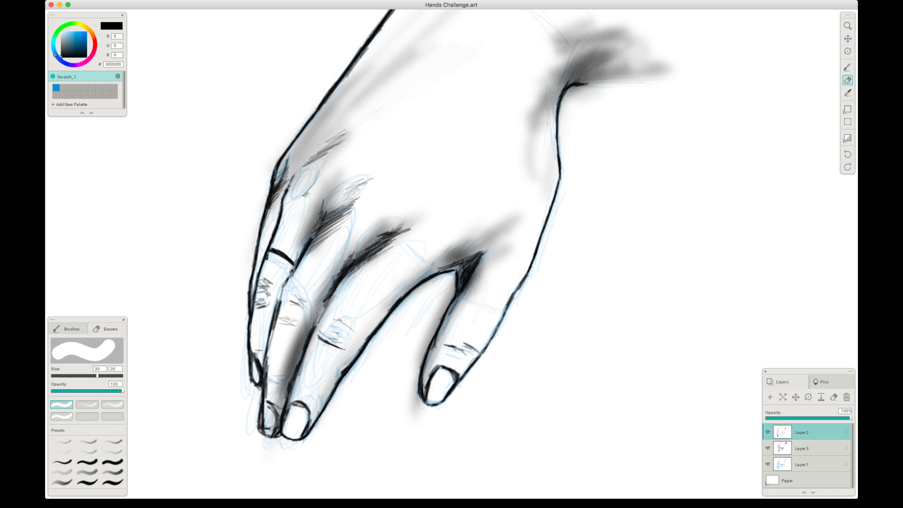
left_click_drag(442, 367, 425, 403)
left_click_drag(462, 355, 473, 360)
left_click_drag(455, 344, 475, 352)
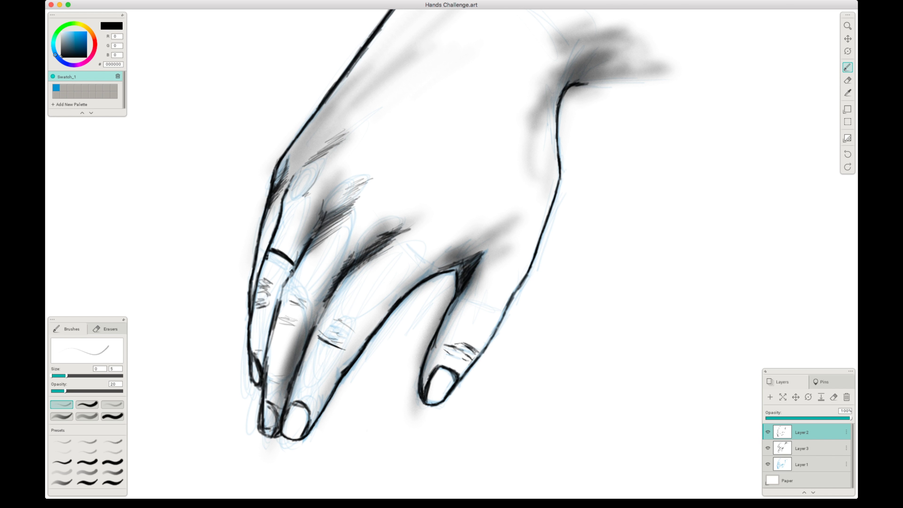
Ink creases on the index finger's joint and darken the middle finger's edges and the fingernail outlines
left_click_drag(334, 319, 352, 330)
left_click_drag(339, 326, 354, 332)
mouse_move(260, 385)
left_mouse_down()
mouse_move(272, 433)
mouse_move(271, 404)
mouse_move(276, 425)
mouse_move(294, 428)
left_mouse_up()
mouse_move(259, 388)
left_mouse_down()
mouse_move(249, 373)
mouse_move(247, 292)
mouse_move(260, 222)
mouse_move(293, 267)
left_mouse_up()
left_click_drag(309, 237, 288, 281)
left_click_drag(264, 378, 266, 319)
left_click_drag(283, 402, 290, 427)
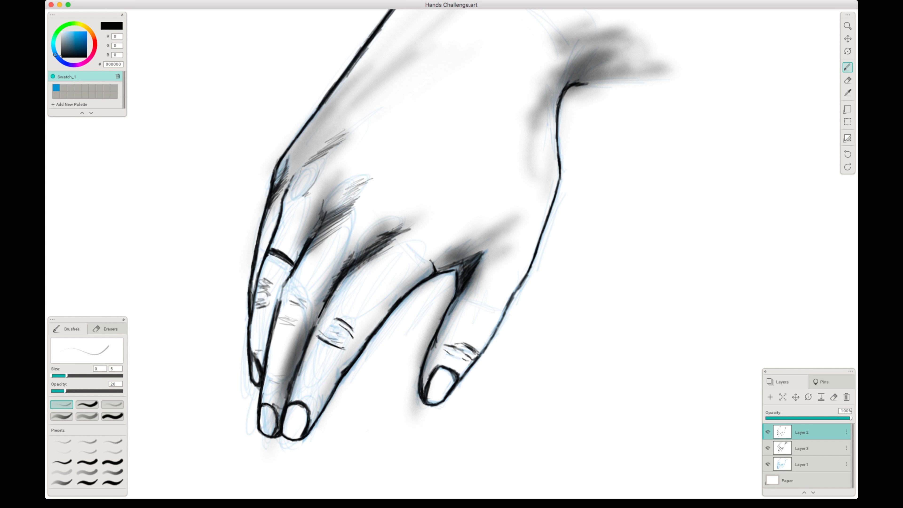
Add crease lines at the index finger's joints and reinforce the middle finger's edge
left_click_drag(300, 385, 321, 382)
left_click_drag(318, 336, 344, 343)
left_click_drag(325, 323, 352, 337)
left_click_drag(288, 279, 278, 304)
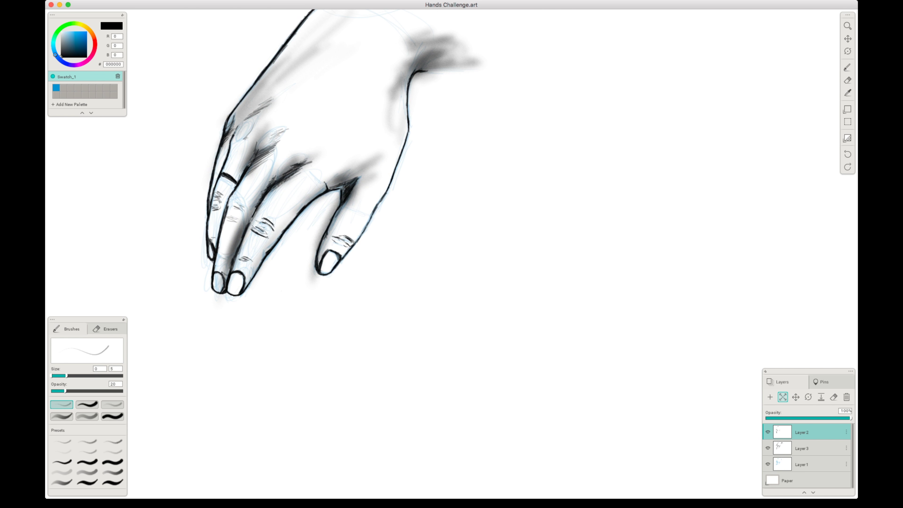
key("super+shift+n")
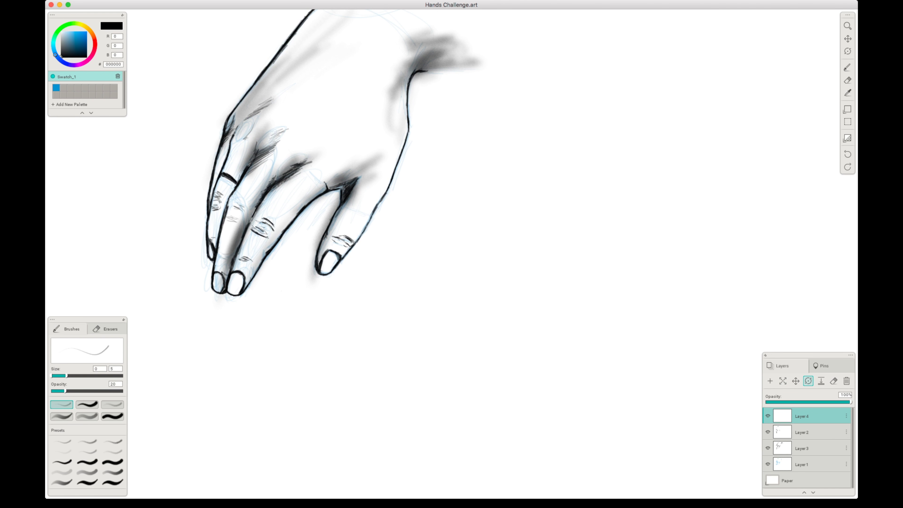
key("super+z")
key("z")
key("super+minus")
scroll(452, 249, "left", 5)
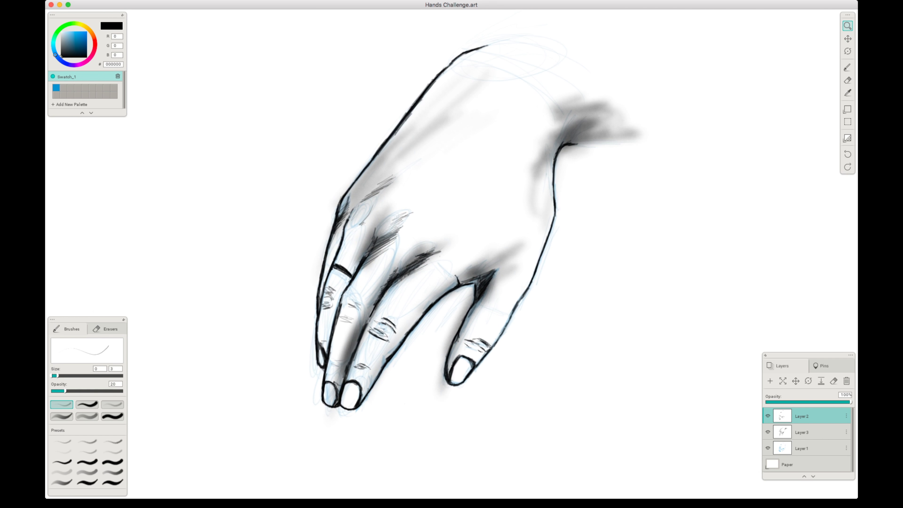
key("super+equal")
key("b")
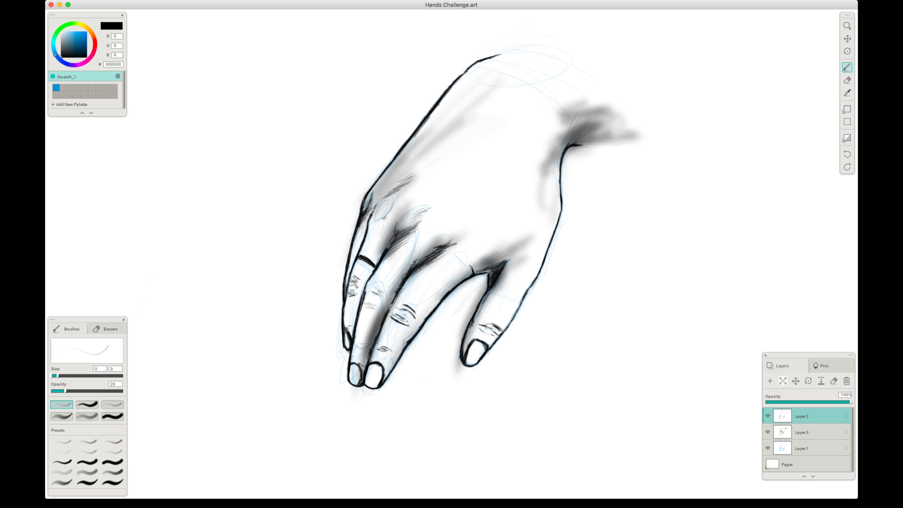
On Layer3, softly shade the index finger's base and the thumb with a light brush preset enlarged to 62 px
left_click(802, 433)
left_click(87, 442)
left_click_drag(228, 371, 206, 391)
left_click(62, 451)
key("super+z")
mouse_move(457, 237)
left_mouse_down()
mouse_move(425, 256)
mouse_move(400, 307)
left_mouse_up()
left_click_drag(504, 318, 484, 343)
left_click_drag(540, 251, 471, 364)
key("bracketright")
key("bracketright")
left_click_drag(245, 338, 211, 382)
key("super+z")
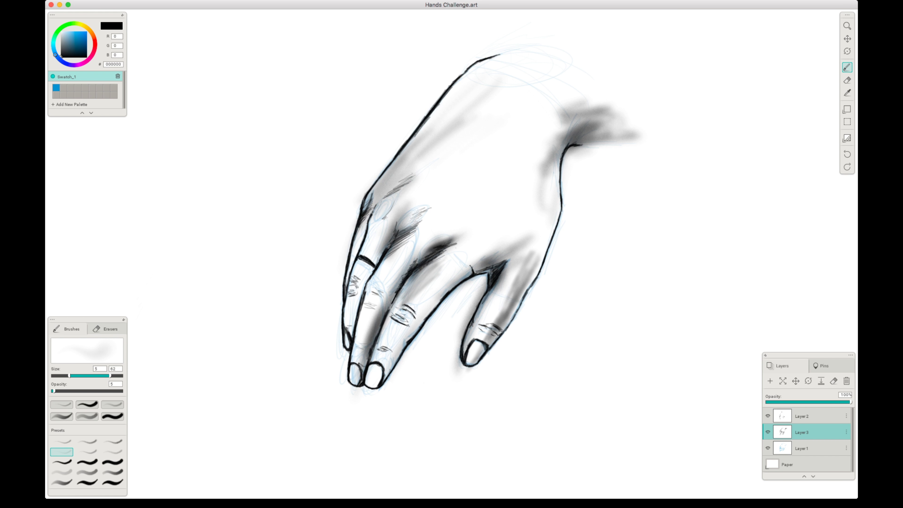
Deepen the soft shading along the thumb side, the wrist, and the outer back of the hand down to the knuckles
left_click_drag(557, 217, 514, 318)
left_click_drag(569, 139, 540, 209)
left_click_drag(633, 124, 544, 167)
left_click_drag(569, 118, 538, 171)
left_click_drag(451, 110, 359, 230)
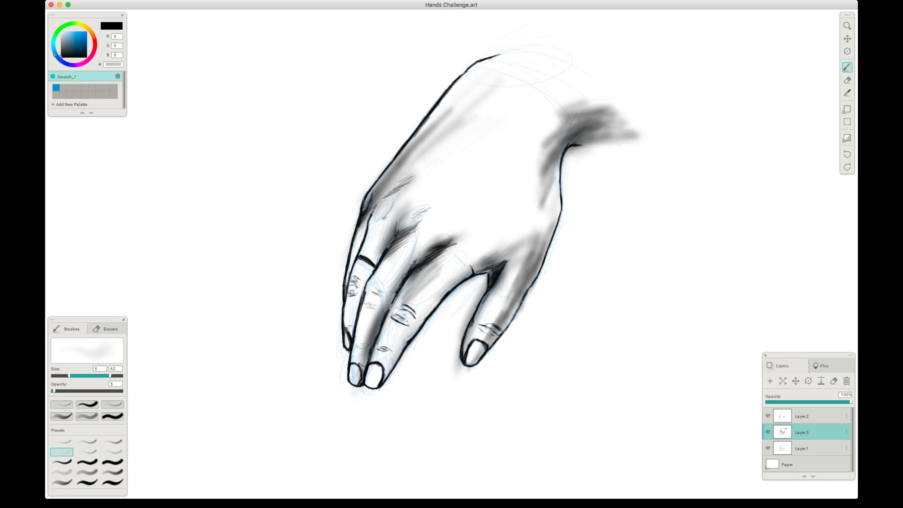
left_click_drag(430, 201, 378, 254)
left_click_drag(428, 161, 391, 245)
mouse_move(629, 123)
left_mouse_down()
mouse_move(579, 139)
mouse_move(562, 130)
left_mouse_up()
mouse_move(410, 167)
left_mouse_down()
mouse_move(379, 201)
mouse_move(367, 201)
left_mouse_up()
Build up soft shading along the index finger and down the middle finger
left_click_drag(413, 316, 370, 392)
left_click_drag(462, 280, 373, 395)
left_click_drag(483, 264, 419, 278)
left_click_drag(459, 233, 399, 304)
left_click_drag(420, 275, 389, 329)
left_click_drag(407, 240, 352, 380)
Build up soft shading on the ring and little fingers and their knuckles
mouse_move(354, 270)
left_mouse_down()
mouse_move(340, 339)
mouse_move(344, 315)
left_mouse_up()
left_click_drag(375, 269, 349, 331)
left_click_drag(387, 203, 357, 258)
left_click_drag(391, 221, 378, 247)
left_click_drag(394, 191, 361, 294)
Lower the opacity of the blue sketch on Layer1 and hide that layer
left_click(802, 448)
left_click_drag(850, 402, 798, 401)
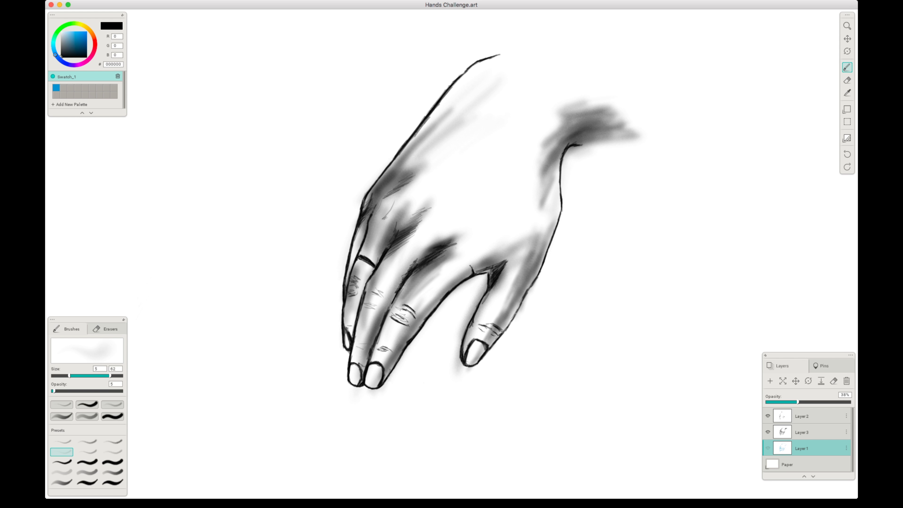
scroll(452, 249, "down", 2)
left_click_drag(403, 334, 487, 281)
On Layer2, extend the wrist into the forearm with upper and lower lines, using the pencil brush at size 6
left_click(61, 404)
left_click(801, 416)
left_click_drag(486, 144, 542, 138)
left_click_drag(54, 375, 70, 376)
left_click_drag(551, 222, 619, 217)
left_click_drag(494, 141, 598, 132)
Lower the opacity of the Layer3 shading and undo the stray contour stroke
left_click(801, 432)
left_click_drag(850, 401, 832, 402)
left_click_drag(449, 178, 477, 150)
key("ctrl+z")
key("ctrl+z")
On Layer2, reinforce the outer contour from the back of the hand over the wrist into the upper forearm
left_click(802, 416)
left_click_drag(440, 190, 484, 153)
left_click_drag(476, 152, 582, 137)
left_click_drag(441, 185, 592, 131)
mouse_move(417, 216)
left_mouse_down()
mouse_move(458, 169)
mouse_move(564, 137)
left_mouse_up()
mouse_move(501, 147)
left_mouse_down()
mouse_move(601, 126)
mouse_move(525, 139)
left_mouse_up()
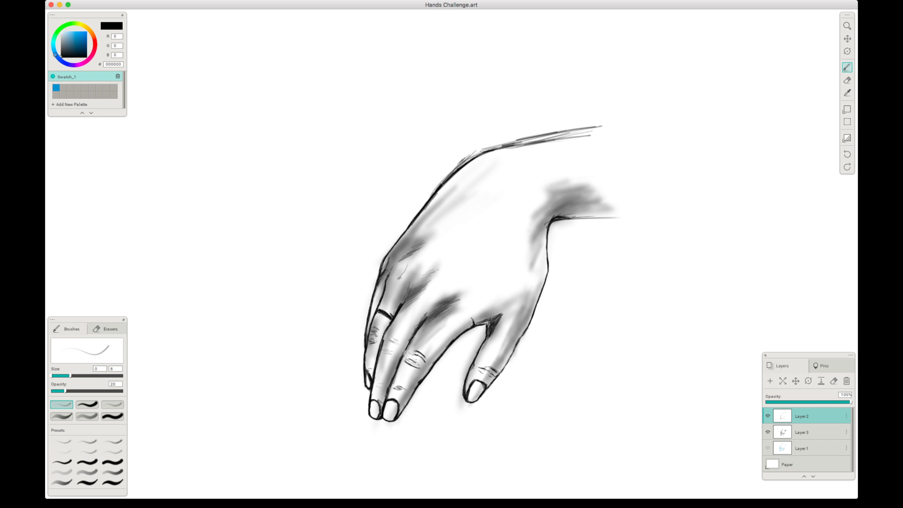
Add crease lines to the middle finger's joints and contour strokes around the knuckle gaps
left_click_drag(396, 367, 378, 383)
left_click_drag(385, 342, 398, 352)
left_click_drag(426, 320, 449, 298)
mouse_move(401, 304)
left_mouse_down()
mouse_move(425, 277)
mouse_move(385, 282)
left_mouse_up()
left_click_drag(393, 278, 388, 287)
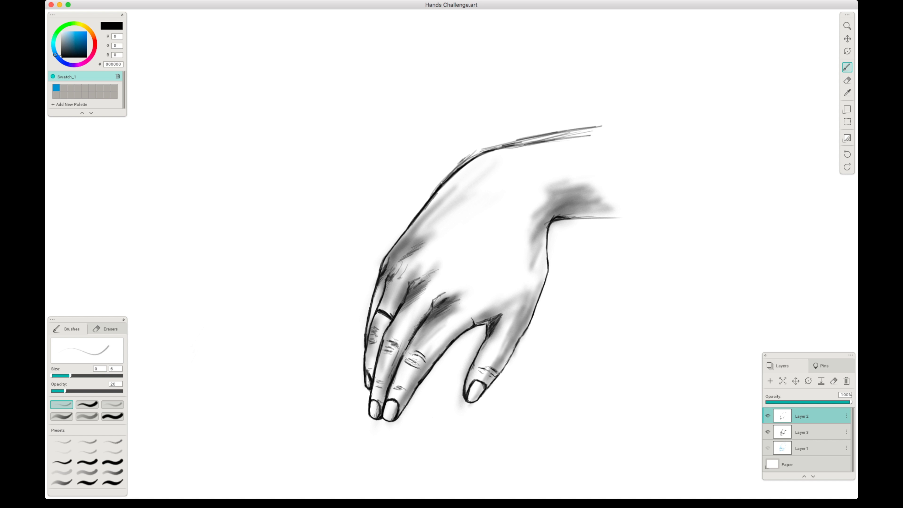
Hatch the web between the thumb and index finger, and add crease and contour strokes along the thumb and its nail
mouse_move(490, 333)
left_mouse_down()
mouse_move(513, 296)
mouse_move(503, 291)
left_mouse_up()
left_click_drag(494, 367, 522, 327)
mouse_move(492, 348)
left_mouse_down()
mouse_move(509, 355)
mouse_move(493, 328)
left_mouse_up()
left_click_drag(465, 388, 469, 377)
left_click_drag(477, 401, 486, 383)
left_click_drag(493, 381, 506, 363)
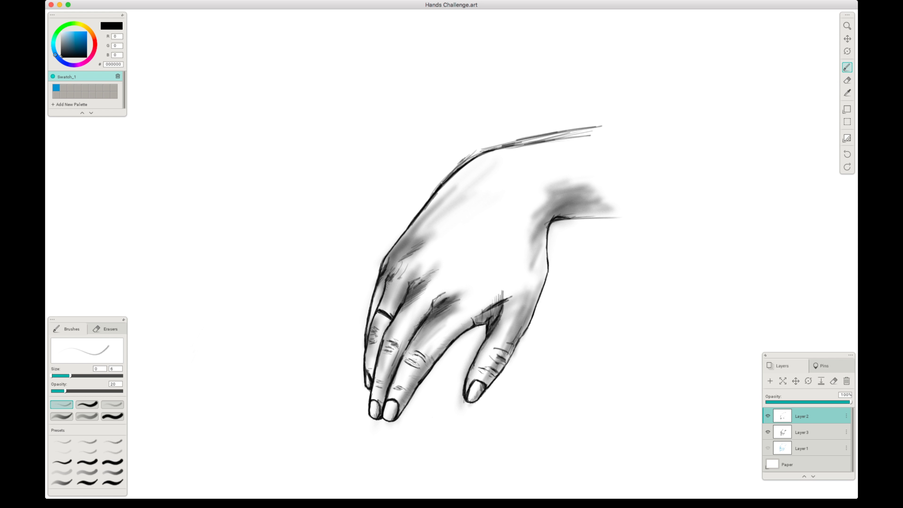
Add dark hatching strokes to the gaps between the outer fingers, just below their knuckles
left_click_drag(395, 313, 407, 281)
left_click_drag(379, 291, 384, 284)
left_click_drag(382, 304, 393, 279)
left_click_drag(397, 306, 403, 290)
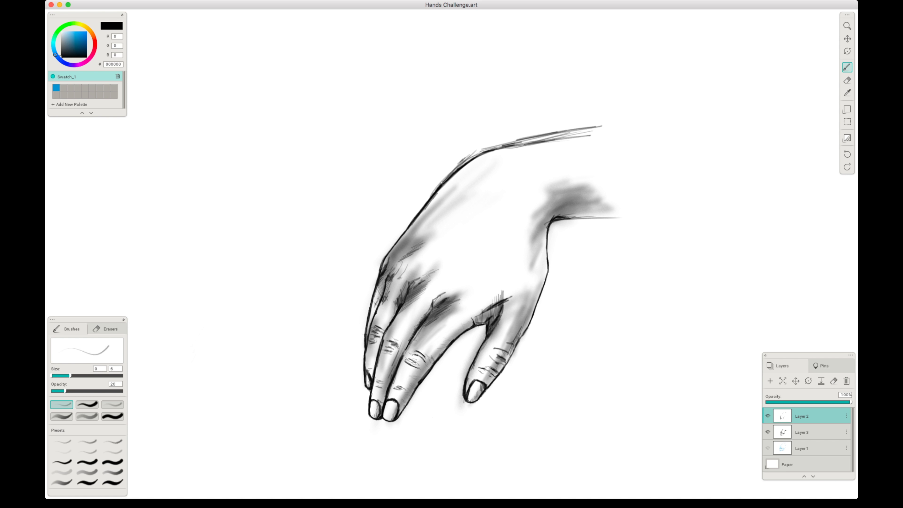
Add short hatching at the wrist bend and outermost knuckle, and along the index finger's thumb-facing edge
left_click_drag(475, 159, 492, 152)
mouse_move(405, 258)
left_mouse_down()
mouse_move(434, 231)
mouse_move(408, 236)
left_mouse_up()
left_click_drag(405, 406, 418, 385)
left_click_drag(407, 404, 426, 372)
mouse_move(413, 384)
left_mouse_down()
mouse_move(432, 365)
mouse_move(405, 350)
mouse_move(411, 344)
left_mouse_up()
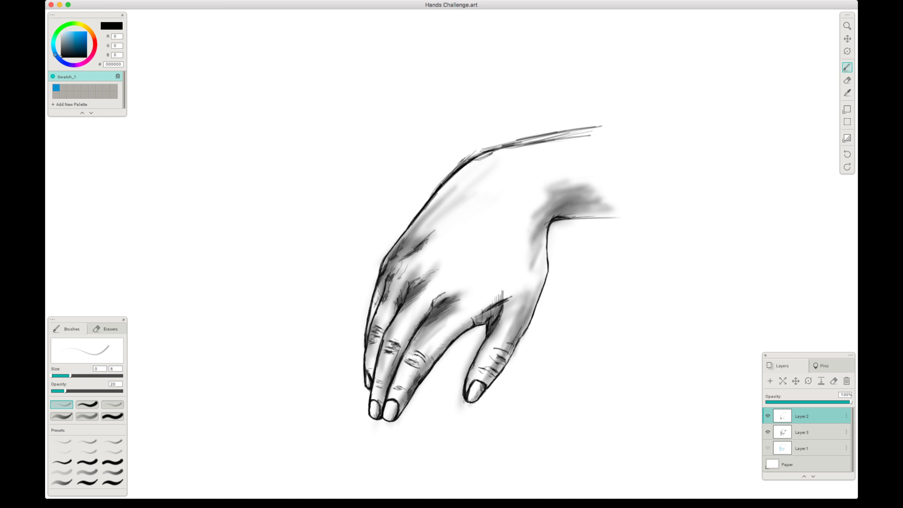
Reinforce the contour at the thumb's base and add long hatching strokes inside the outer edge of the hand's back
key("e")
key("b")
mouse_move(548, 235)
left_mouse_down()
mouse_move(537, 302)
mouse_move(545, 271)
left_mouse_up()
left_click_drag(453, 185, 400, 244)
left_click_drag(434, 198, 388, 260)
On Layer3, shade the hand from the wrist and forearm to the thumb's base and index finger with a soft brush
left_click(112, 404)
left_click(814, 432)
left_click_drag(489, 264, 528, 248)
left_click_drag(583, 178, 480, 277)
left_click_drag(568, 214, 498, 270)
mouse_move(558, 181)
left_mouse_down()
mouse_move(629, 174)
mouse_move(480, 270)
left_mouse_up()
left_click_drag(562, 142, 483, 167)
left_click_drag(505, 302, 430, 356)
Blend the shading from the forearm over the wrist to the thumb's base with strokes in a lighter colour
left_click(61, 32)
left_click_drag(519, 229, 480, 272)
left_click_drag(579, 187, 489, 244)
left_click_drag(590, 172, 476, 270)
left_click_drag(523, 210, 473, 278)
left_click_drag(601, 165, 487, 278)
Paint a soft black shadow around the hand's outside edges with the airbrush preset at size 100–120 and opacity 15
left_click(87, 452)
left_click(61, 56)
left_click(113, 452)
left_click_drag(228, 336, 176, 402)
key("super+z")
left_click_drag(462, 377, 391, 436)
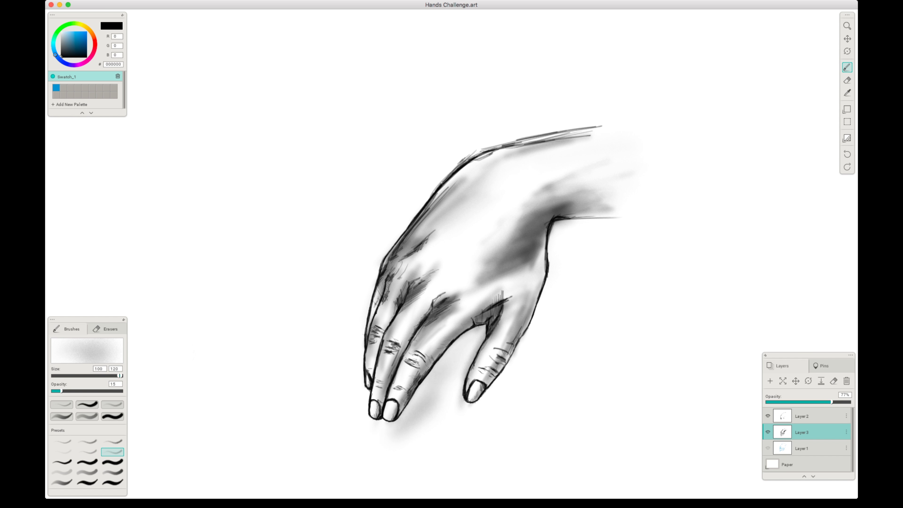
left_click_drag(359, 317, 347, 424)
left_click_drag(555, 306, 458, 423)
left_click_drag(597, 214, 526, 363)
left_click_drag(369, 292, 349, 374)
left_click_drag(583, 114, 388, 252)
On Layer2, handwrite the date "May 6th 2016" below the thumb with the pencil preset at size 5 and opacity 20
left_click(61, 404)
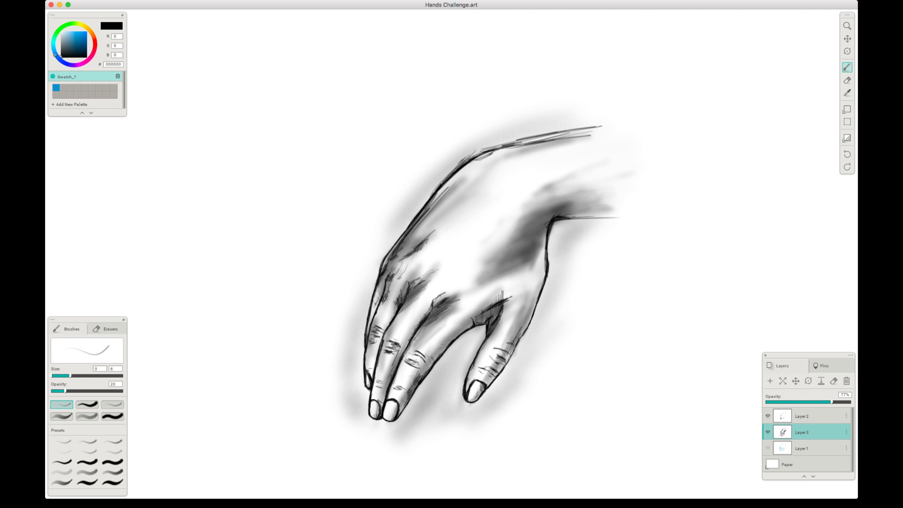
left_click(821, 366)
left_click(790, 397)
left_click(796, 380)
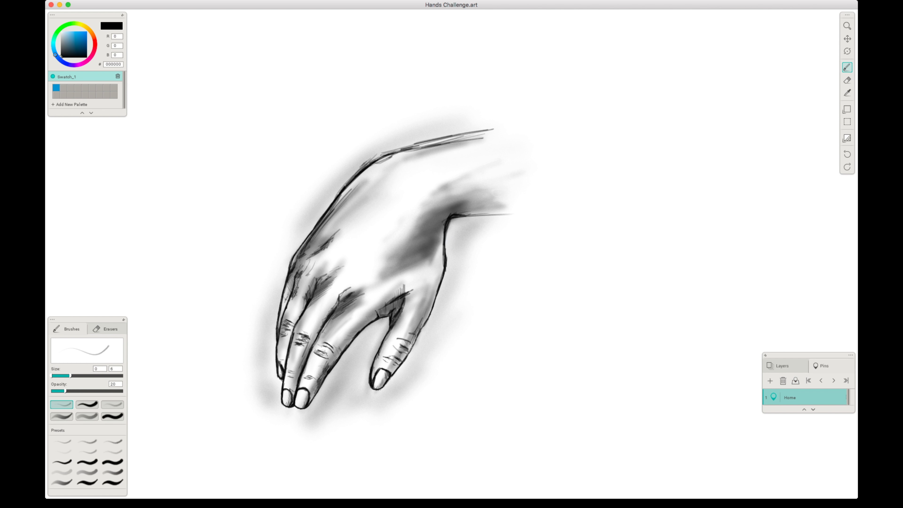
left_click(62, 441)
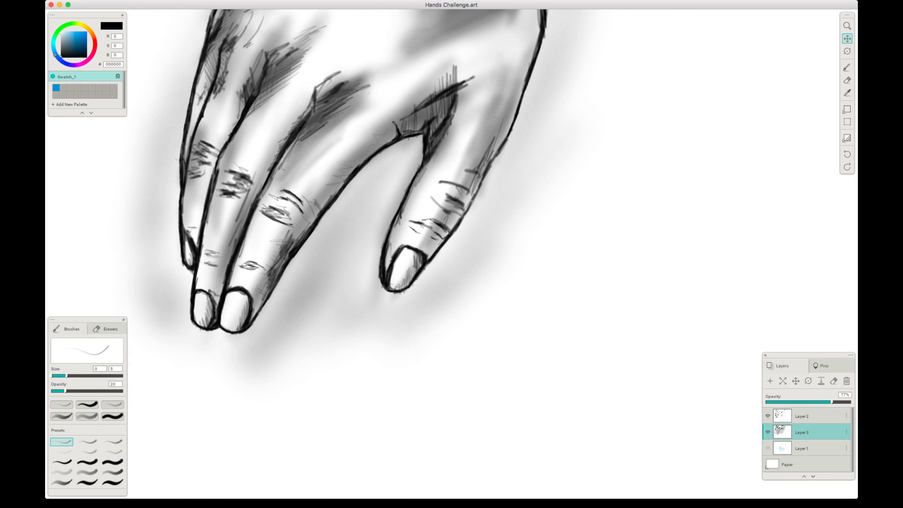
left_click(802, 416)
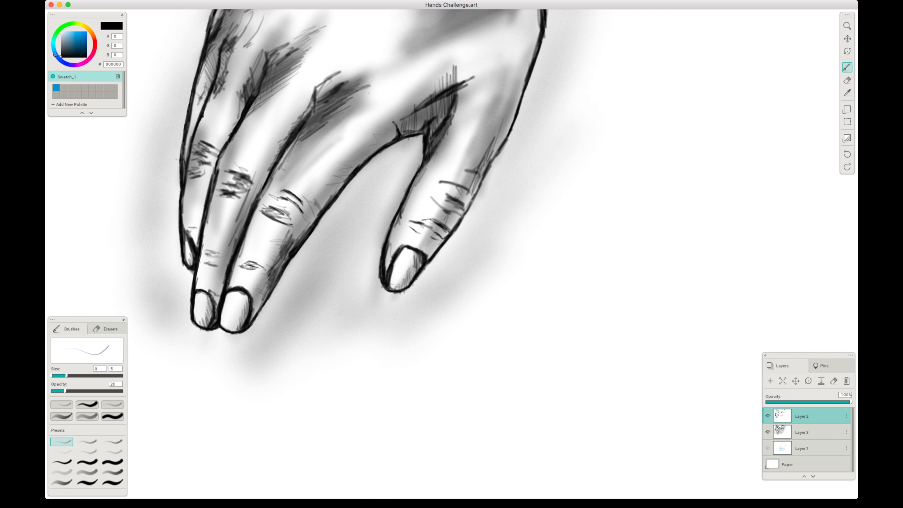
left_click_drag(464, 356, 559, 358)
scroll(452, 249, "down", 5)
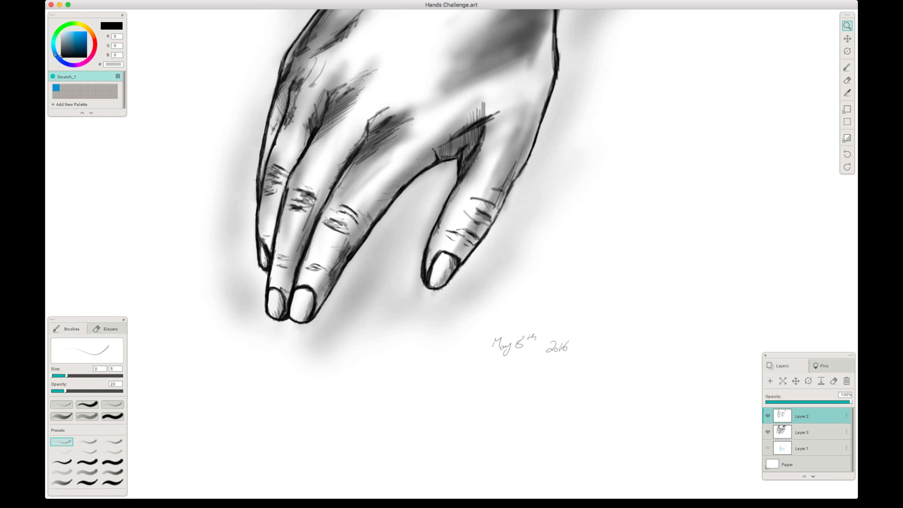